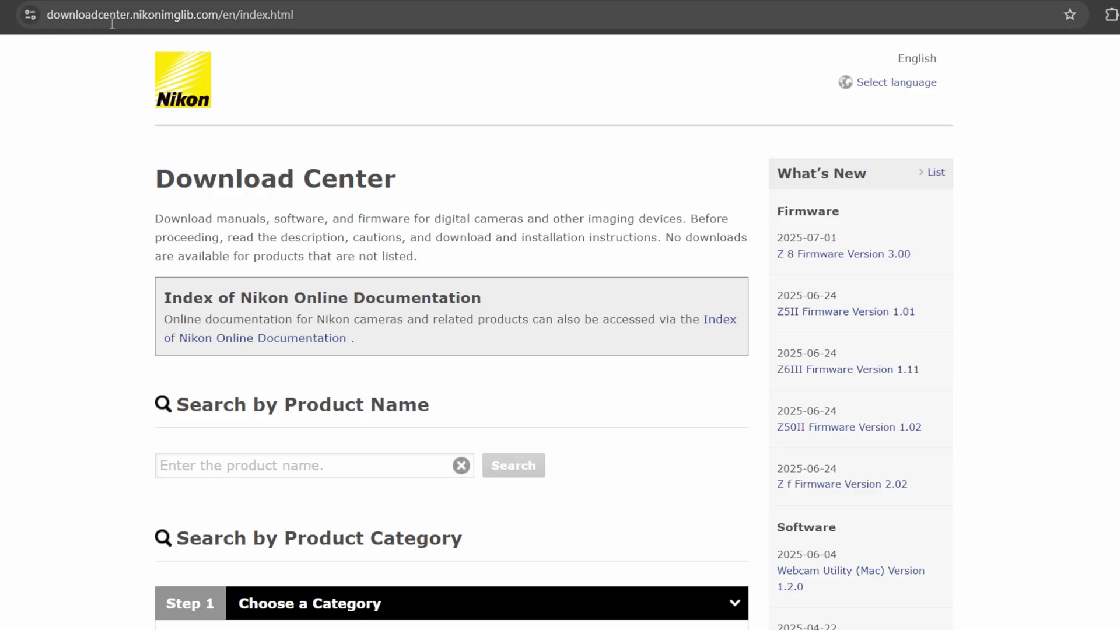
- Browse product categories and choose Mirrorless Cameras, then the Z Series sub-category
scroll(245, 193, "down", 4)
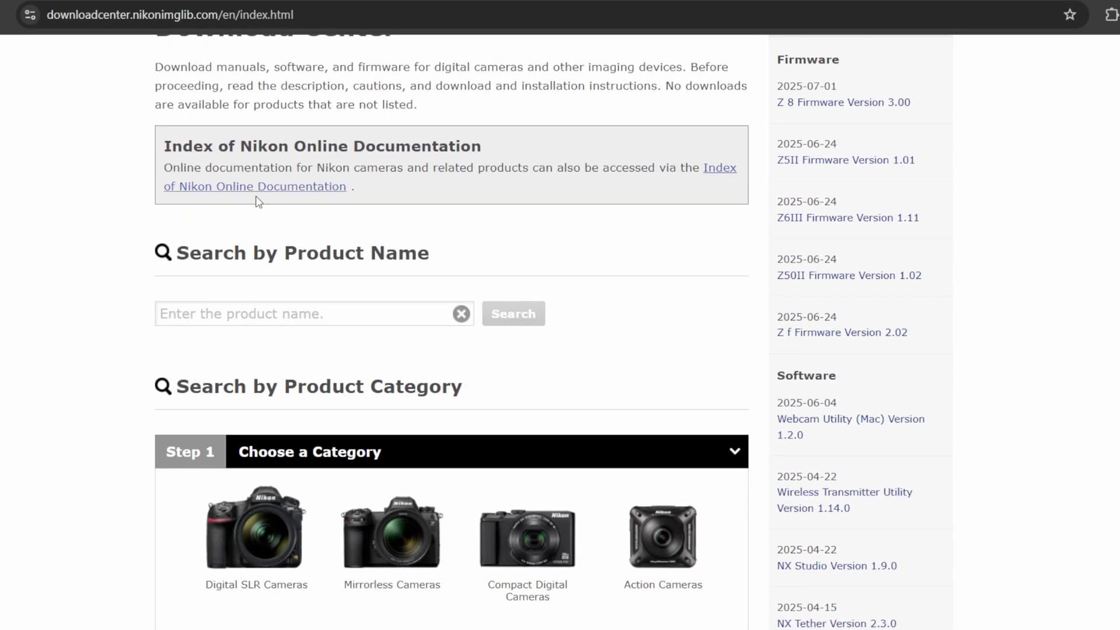
scroll(294, 238, "down", 5)
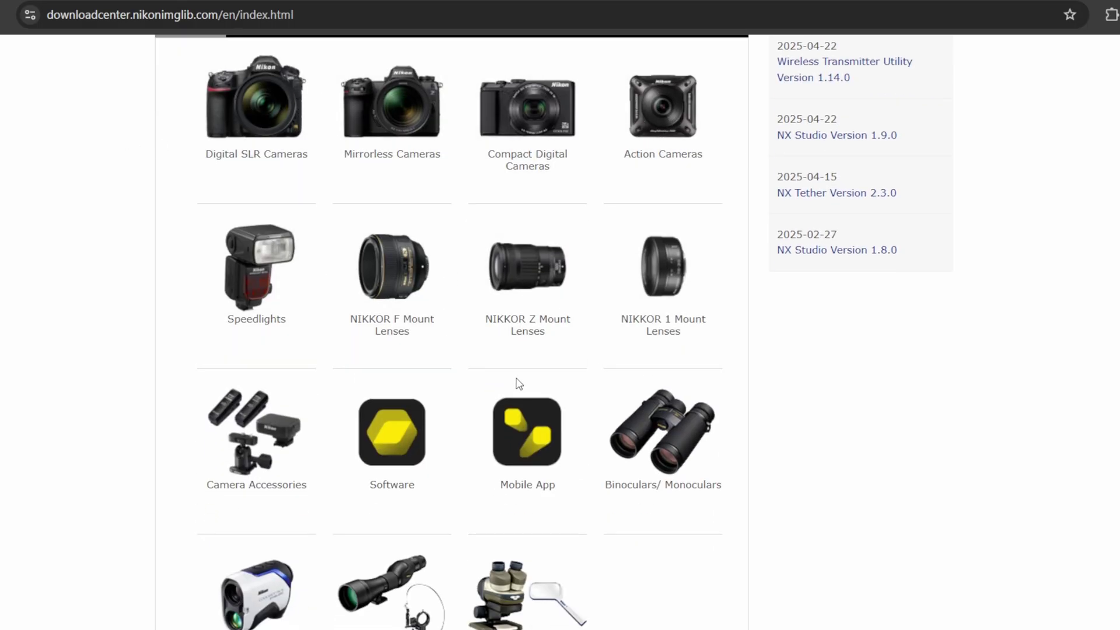
scroll(675, 477, "up", 6)
scroll(924, 331, "up", 3)
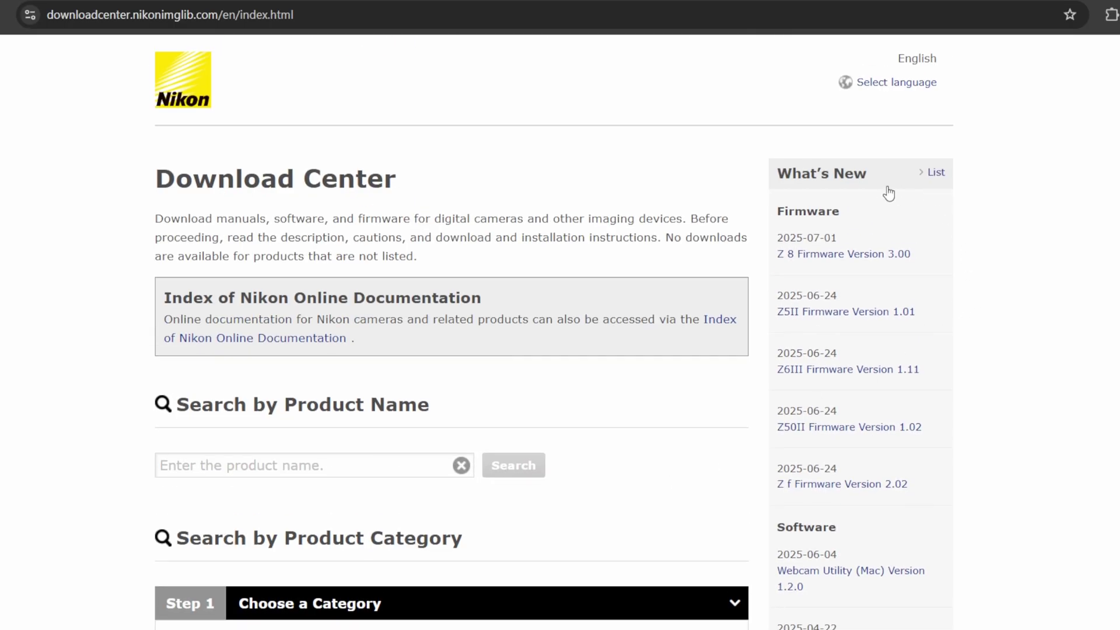
scroll(874, 306, "down", 3)
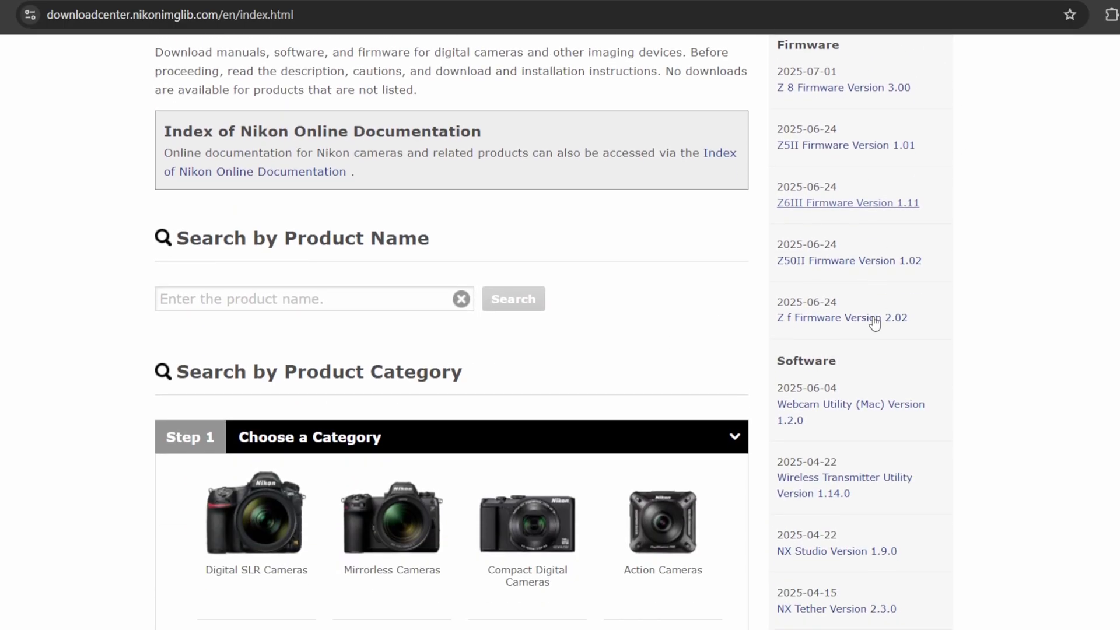
scroll(874, 322, "down", 3)
scroll(874, 323, "down", 5)
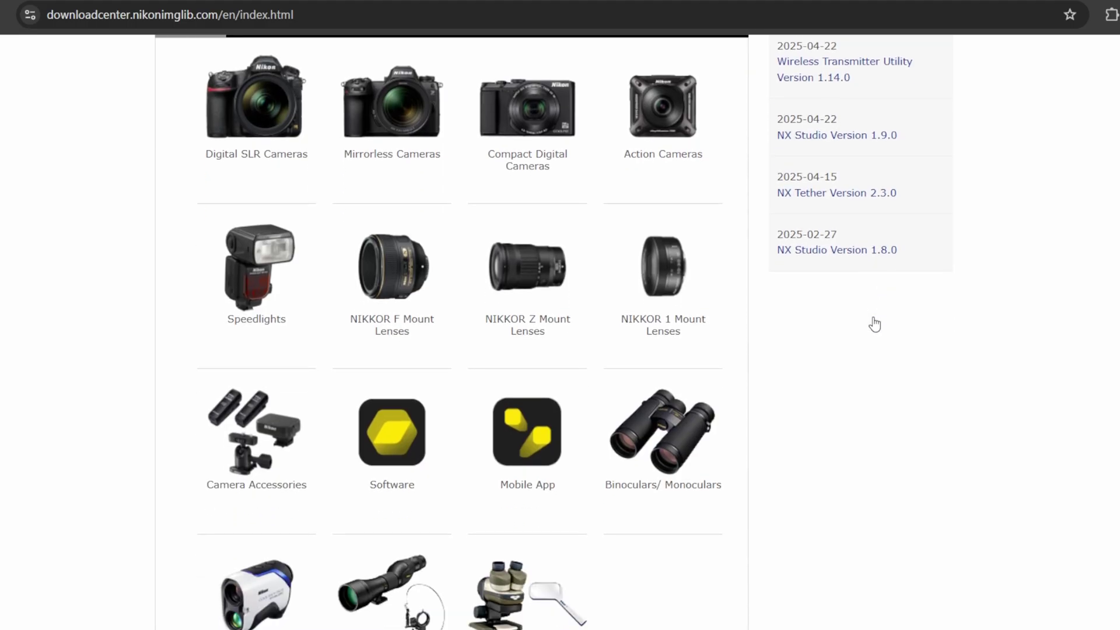
scroll(257, 280, "up", 3)
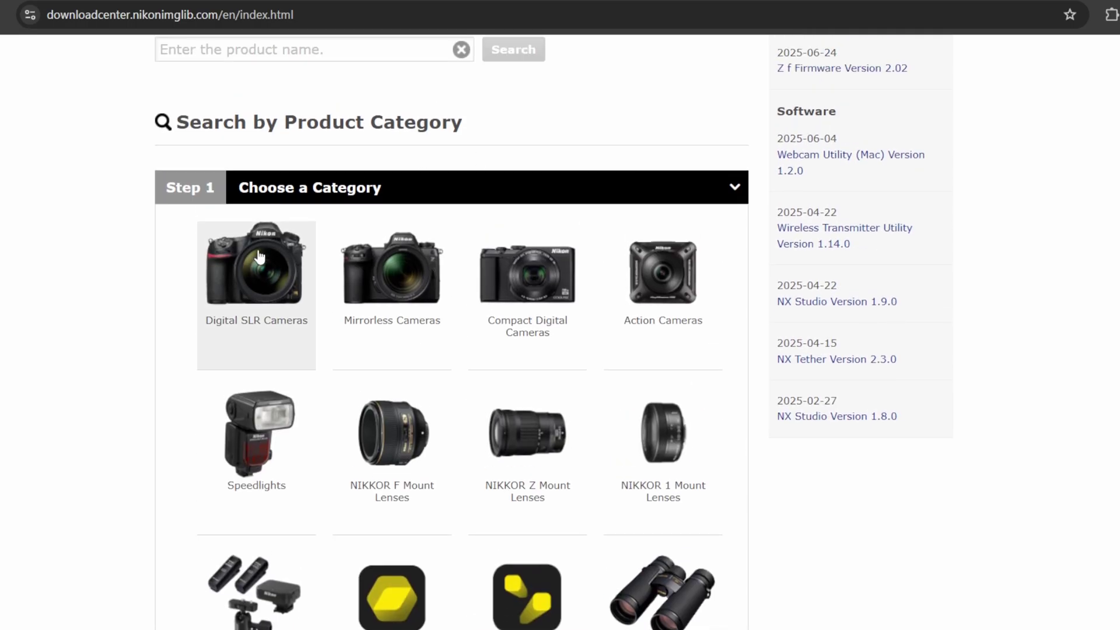
left_click(386, 298)
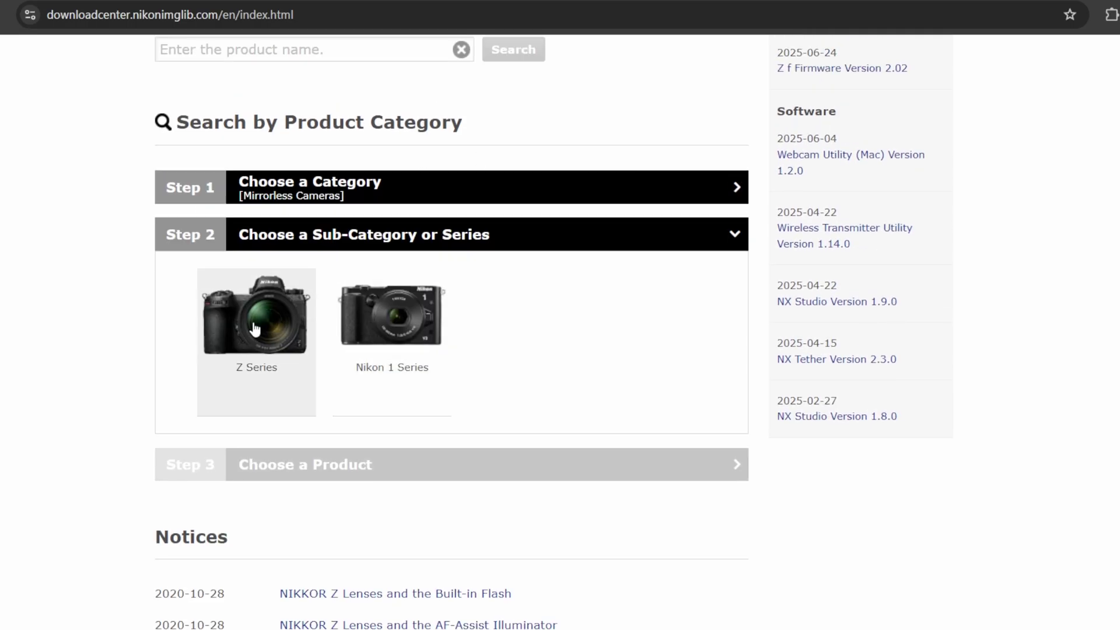
left_click(272, 331)
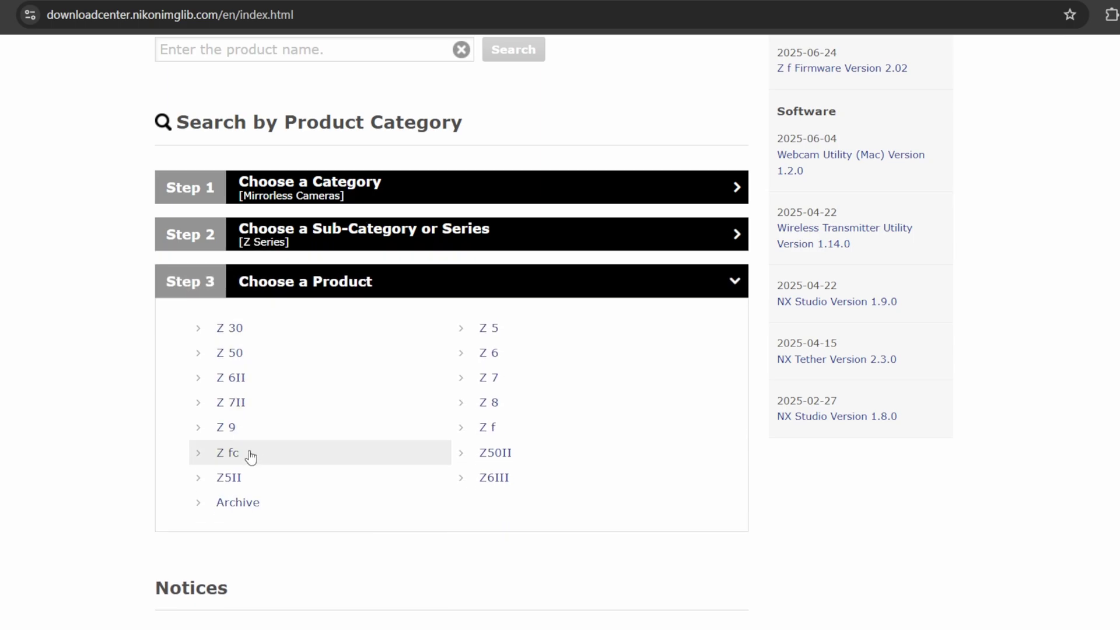
- Open the Z 8 product page and list its firmware releases, C:Ver.3.00 and C:Ver.2.10
left_click(489, 406)
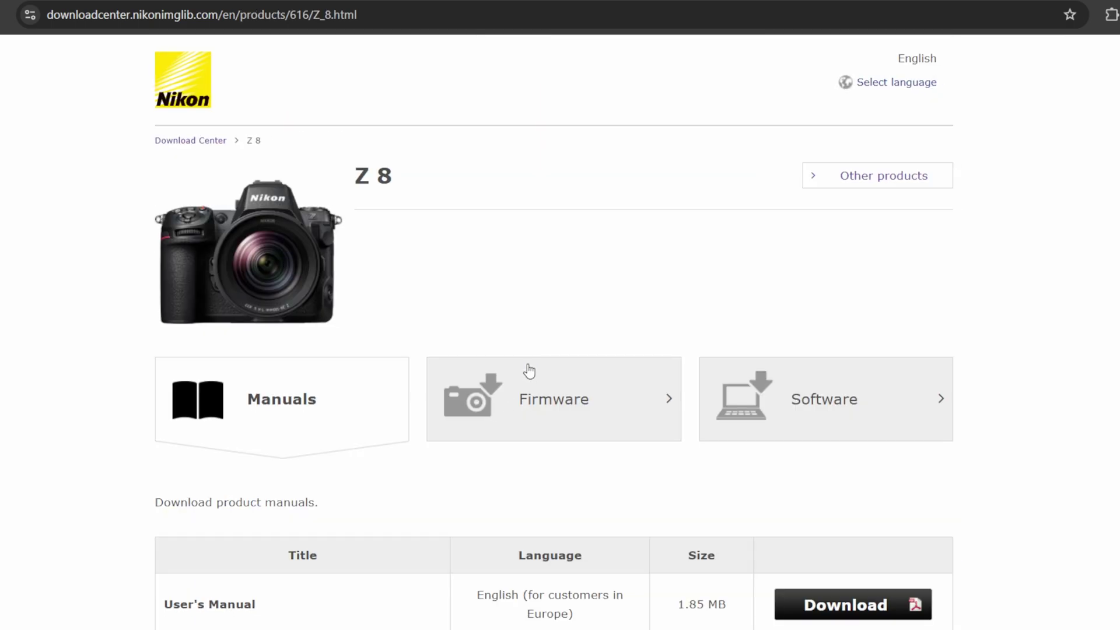
scroll(496, 190, "down", 3)
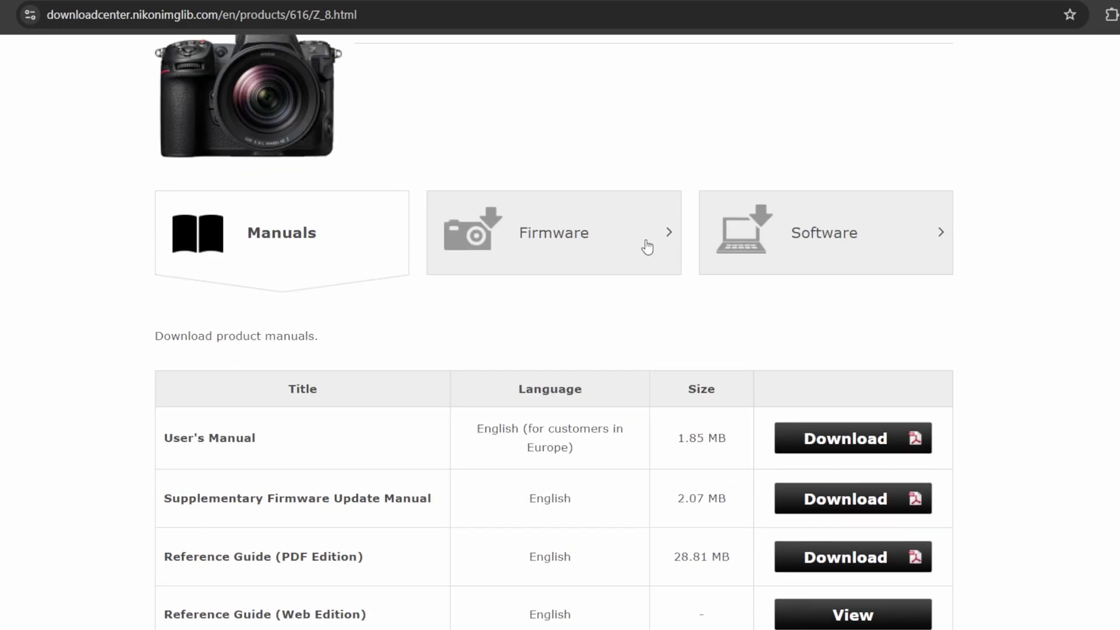
scroll(589, 315, "down", 5)
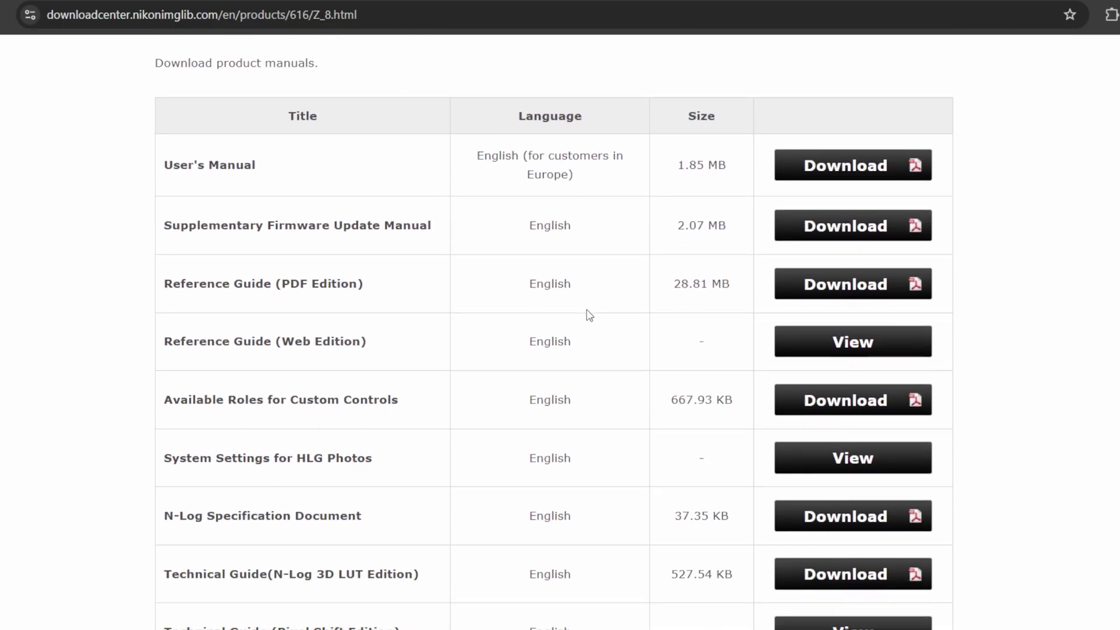
scroll(589, 315, "down", 4)
scroll(589, 315, "down", 4)
scroll(589, 315, "up", 13)
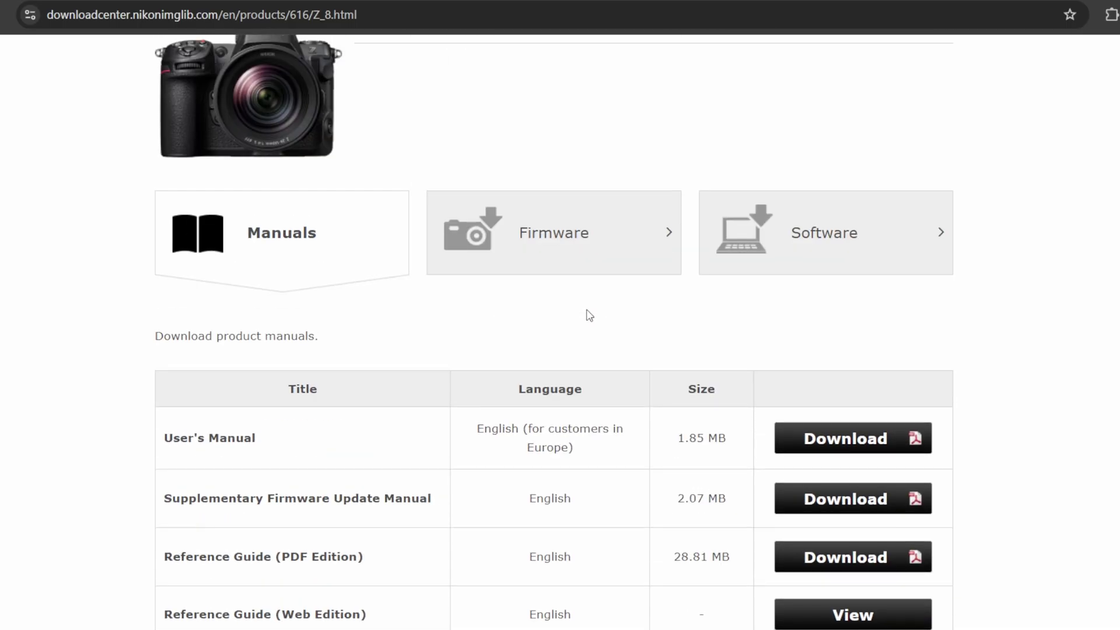
left_click(563, 245)
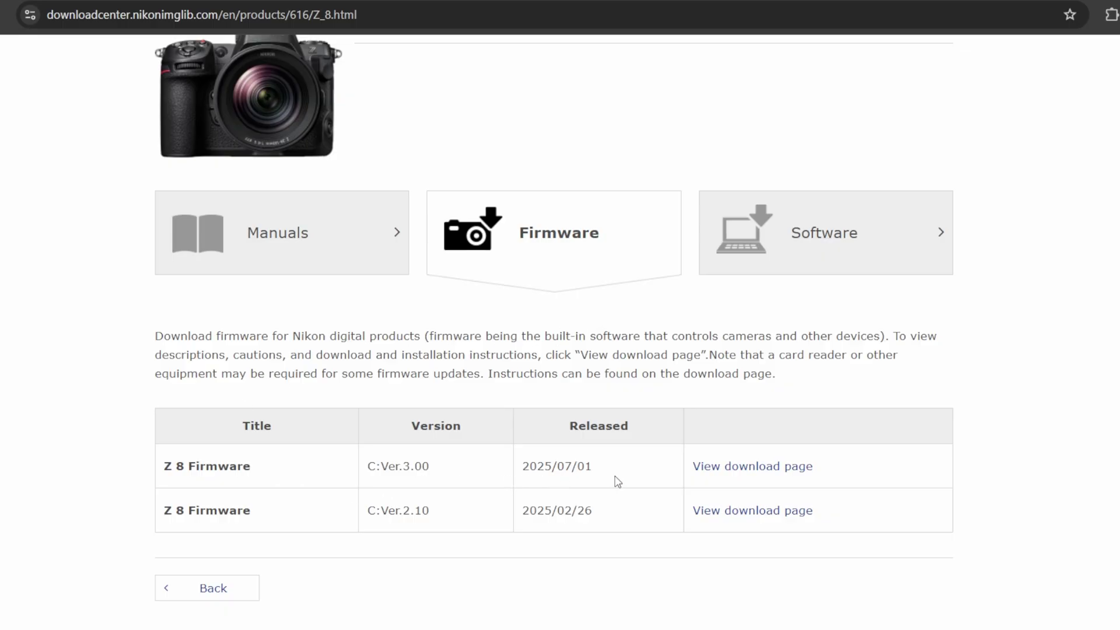
- Open the firmware 3.00 download page, checking the Mac OS tab before returning to Windows
left_click(739, 471)
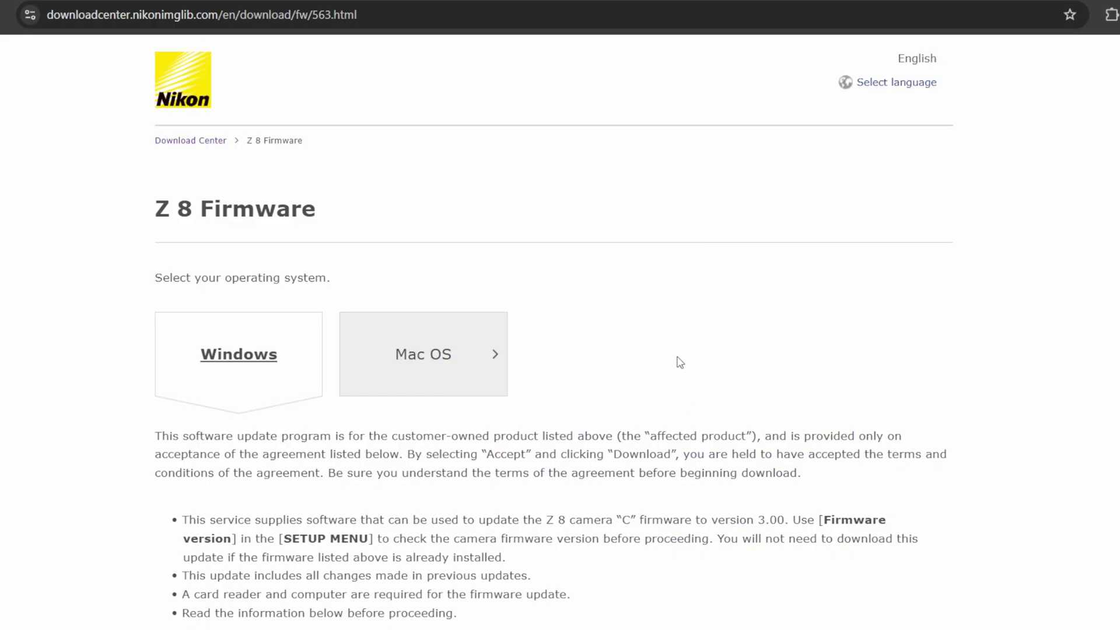
scroll(166, 275, "down", 3)
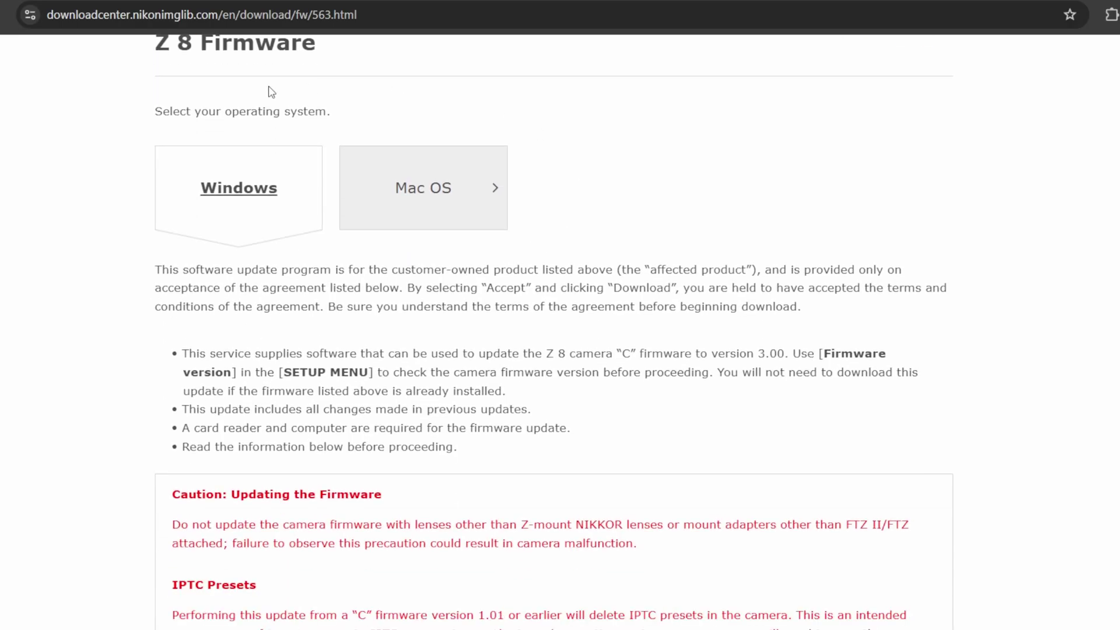
left_click(430, 198)
left_click(240, 206)
scroll(349, 309, "down", 10)
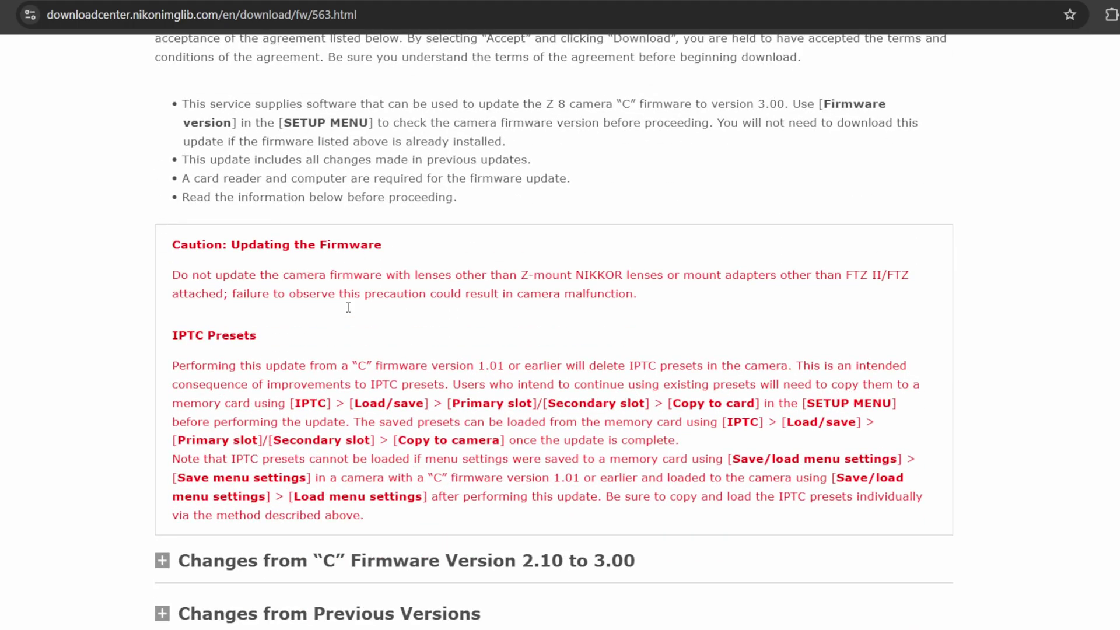
- Expand the list of changes from 2.10 to 3.00 and read through it
left_click(162, 230)
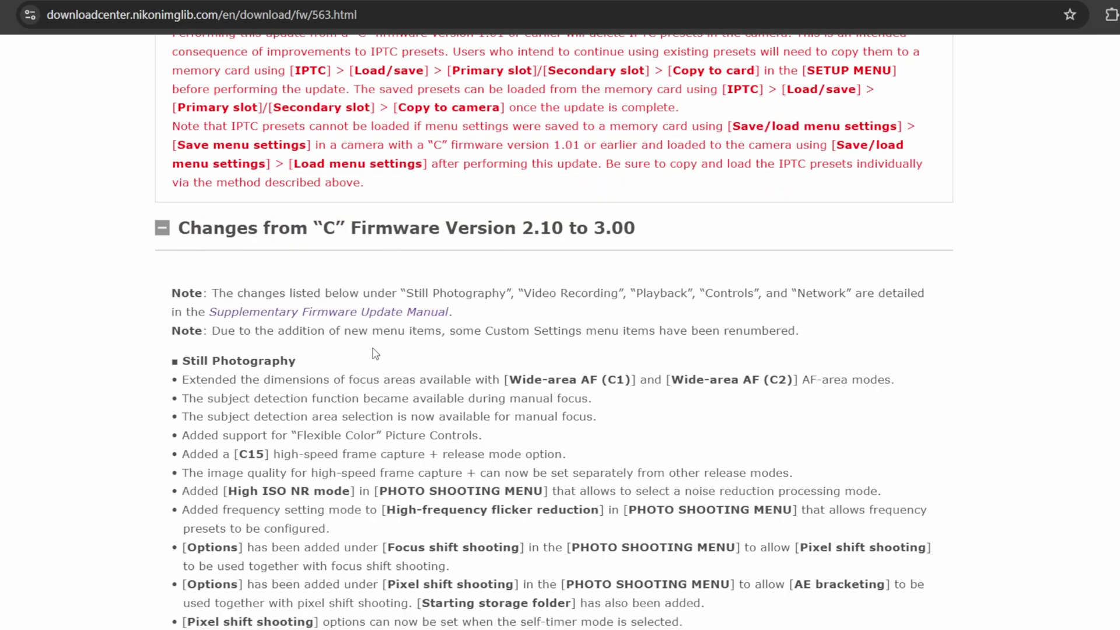
scroll(429, 354, "down", 4)
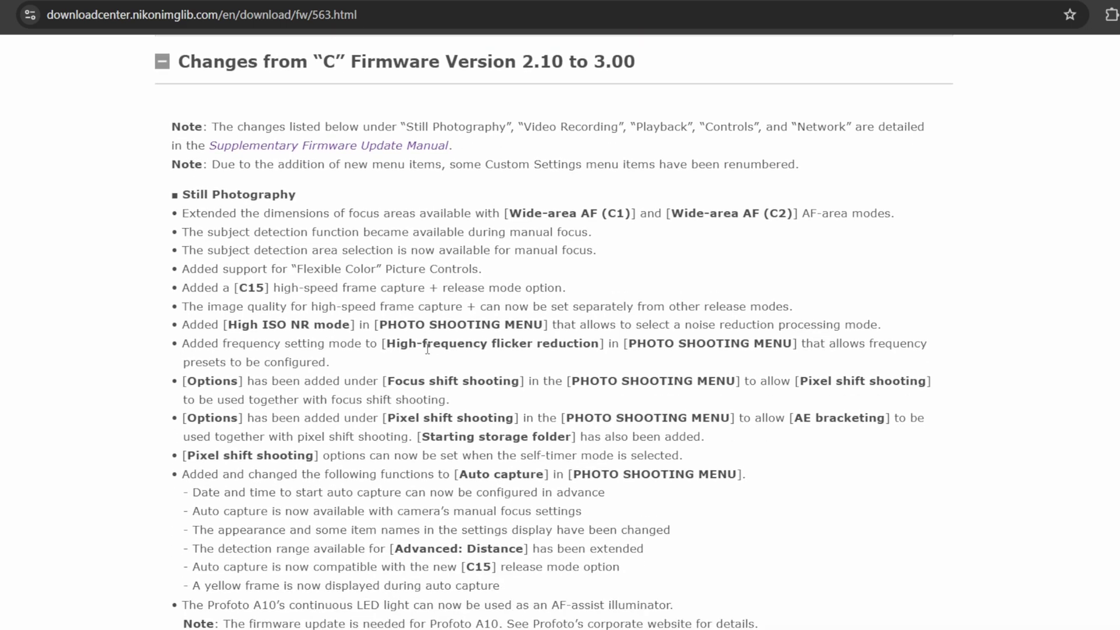
scroll(427, 348, "down", 7)
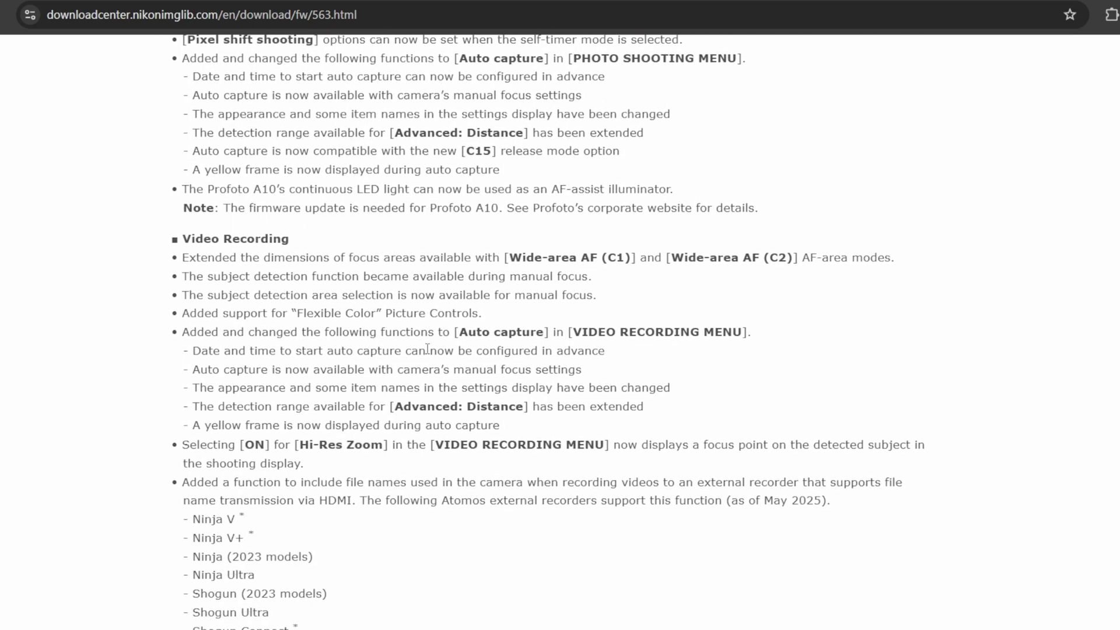
scroll(428, 349, "down", 9)
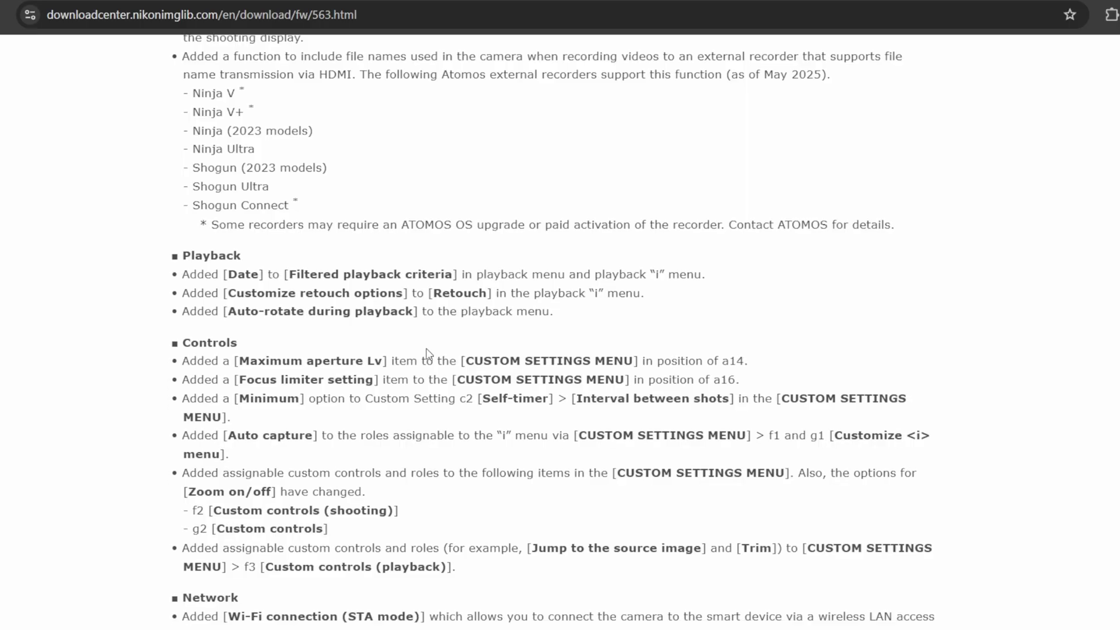
scroll(429, 354, "down", 9)
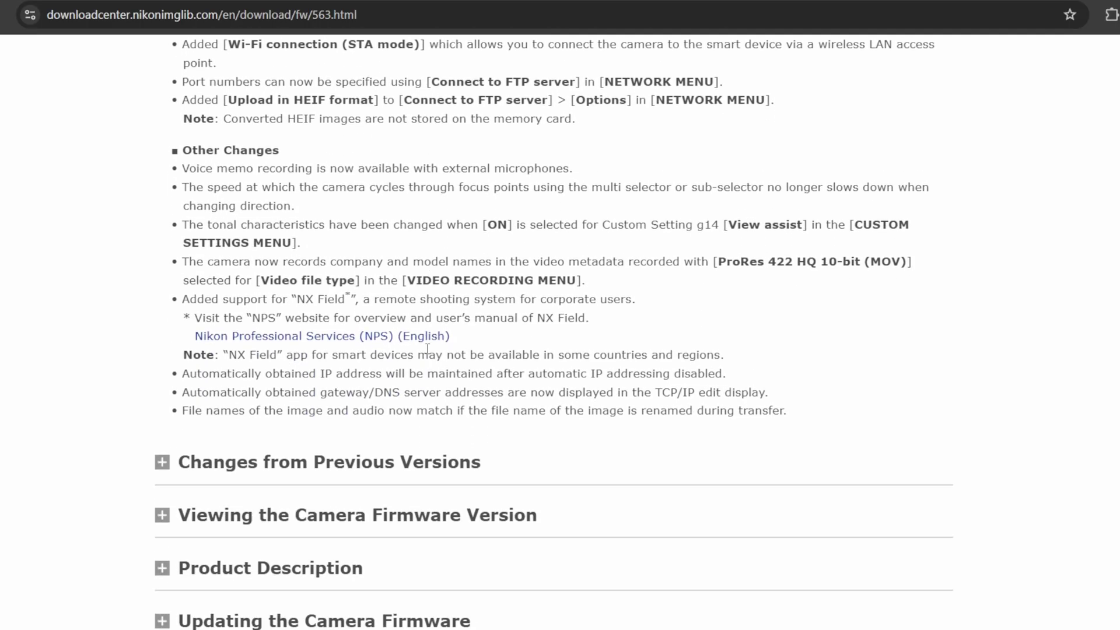
scroll(408, 338, "down", 1)
- Expand Changes from Previous Versions and scroll down to the End User License Agreement
left_click(371, 298)
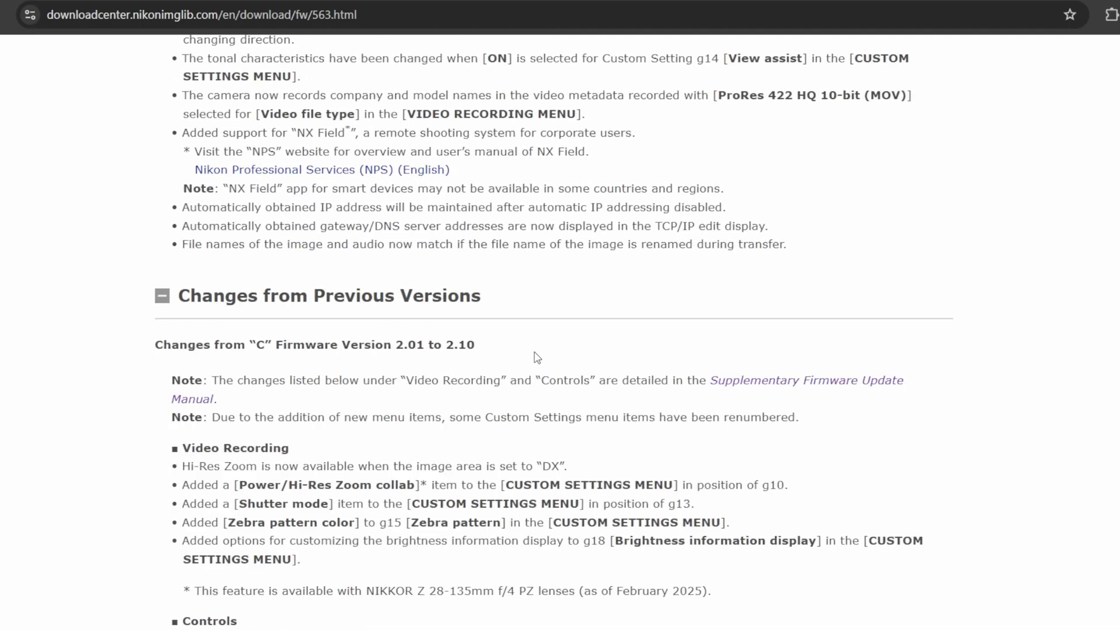
scroll(537, 357, "down", 7)
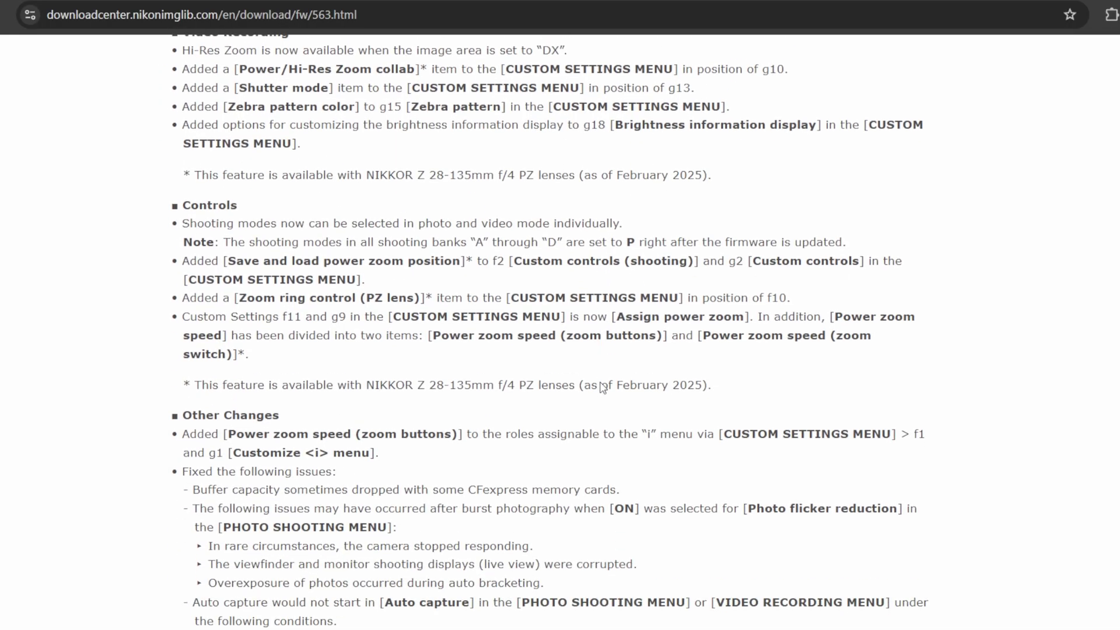
scroll(603, 388, "down", 11)
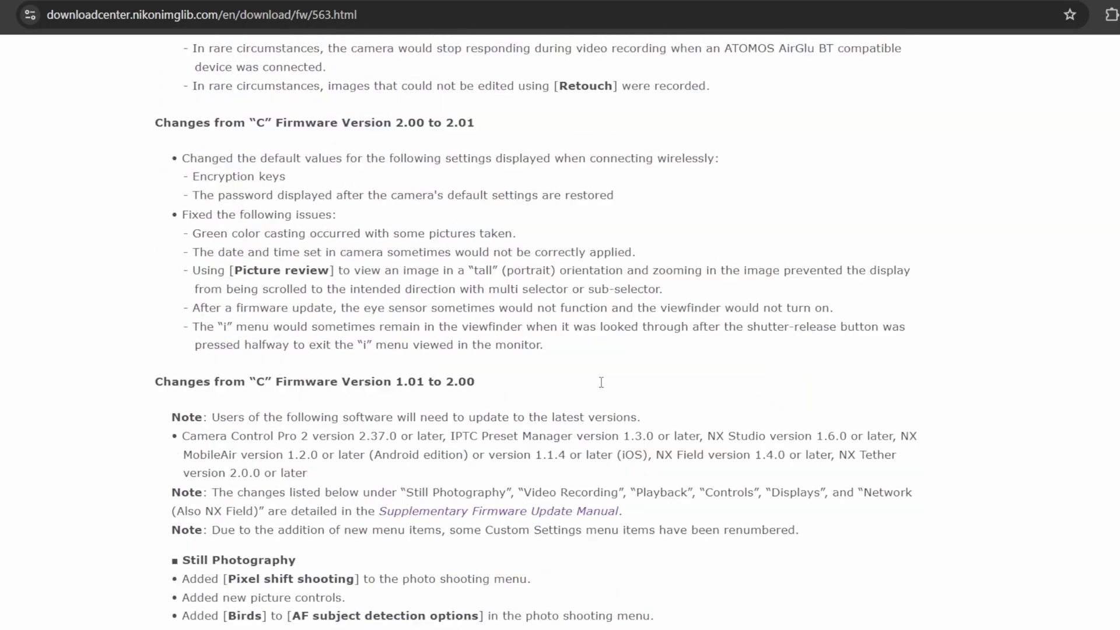
scroll(601, 382, "down", 12)
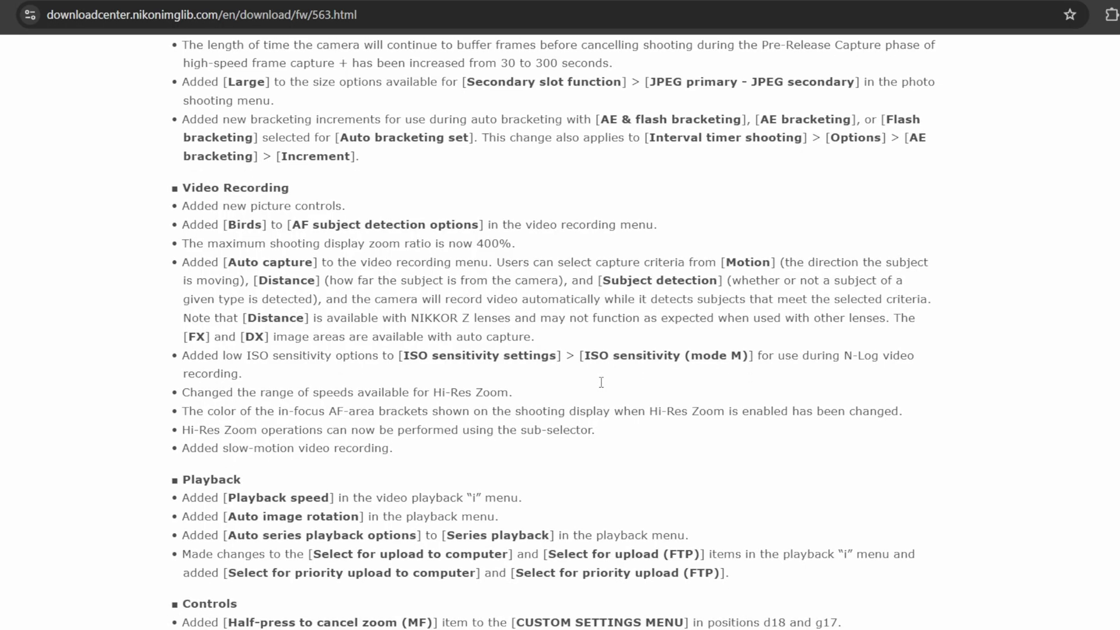
scroll(601, 382, "down", 11)
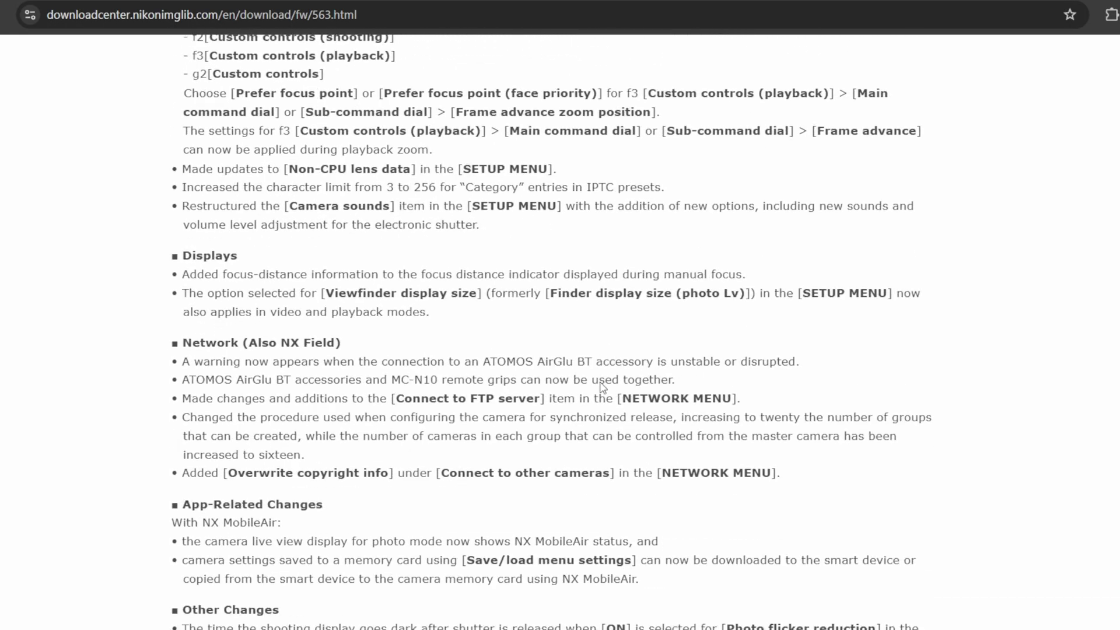
scroll(602, 387, "down", 14)
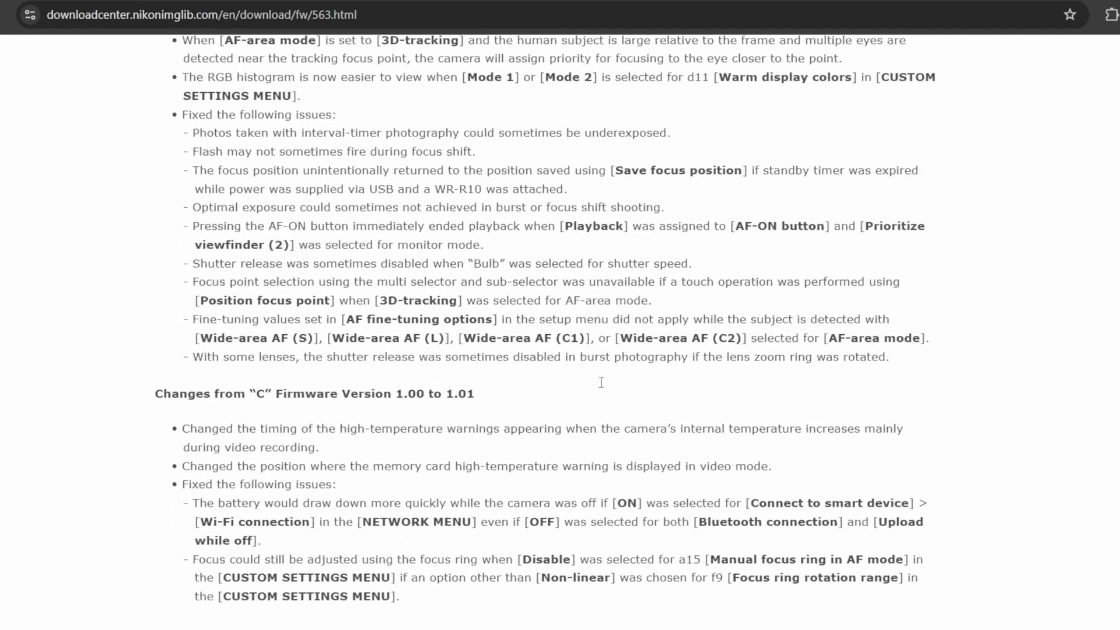
scroll(601, 382, "down", 6)
- Check the Product Description, accept the licence agreement, and download Z_8_0300.bin (96 730 KB)
scroll(505, 391, "down", 3)
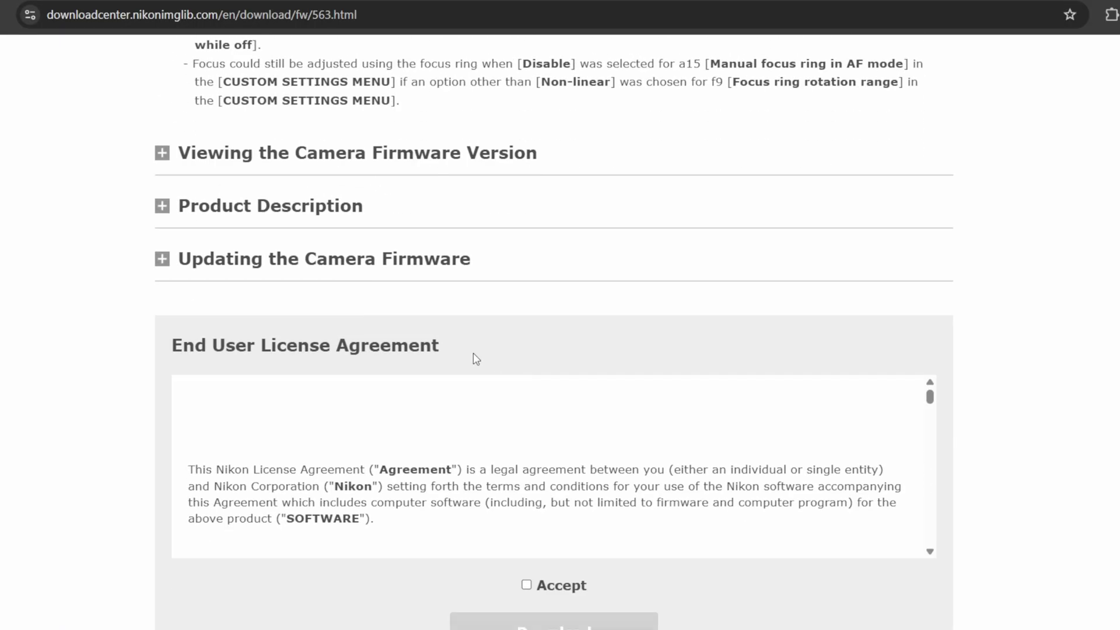
left_click(270, 208)
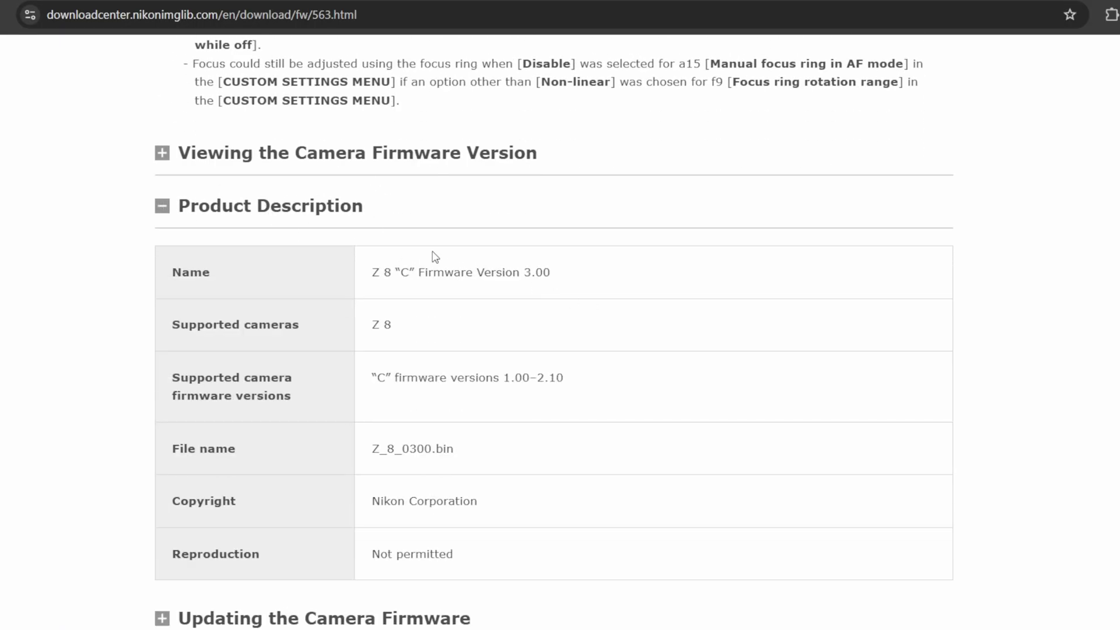
left_click(305, 215)
scroll(373, 310, "down", 3)
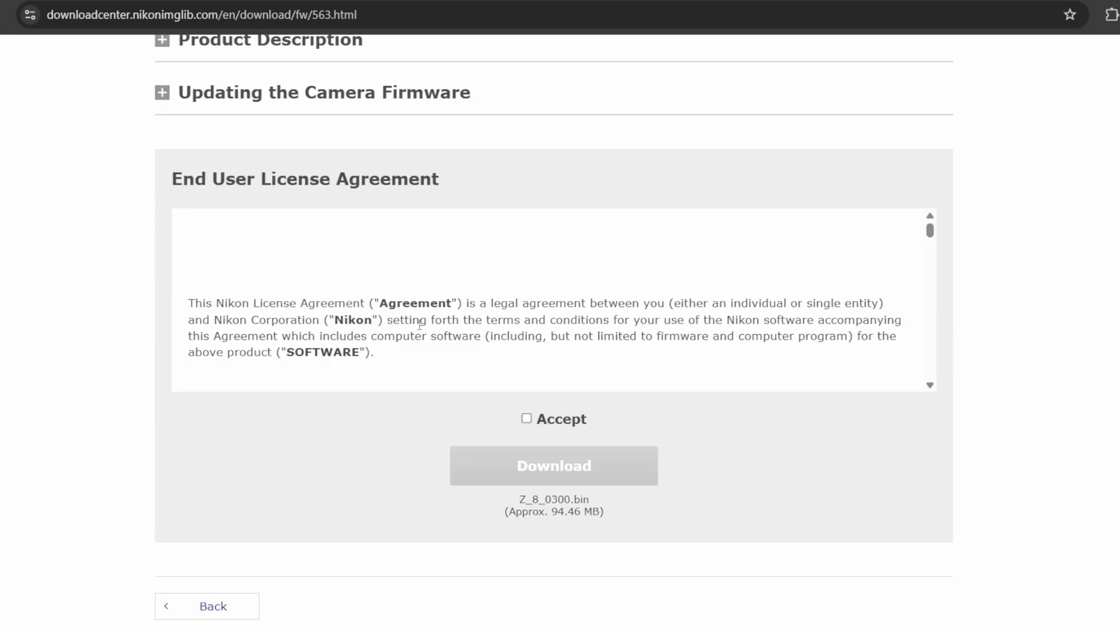
left_click(526, 419)
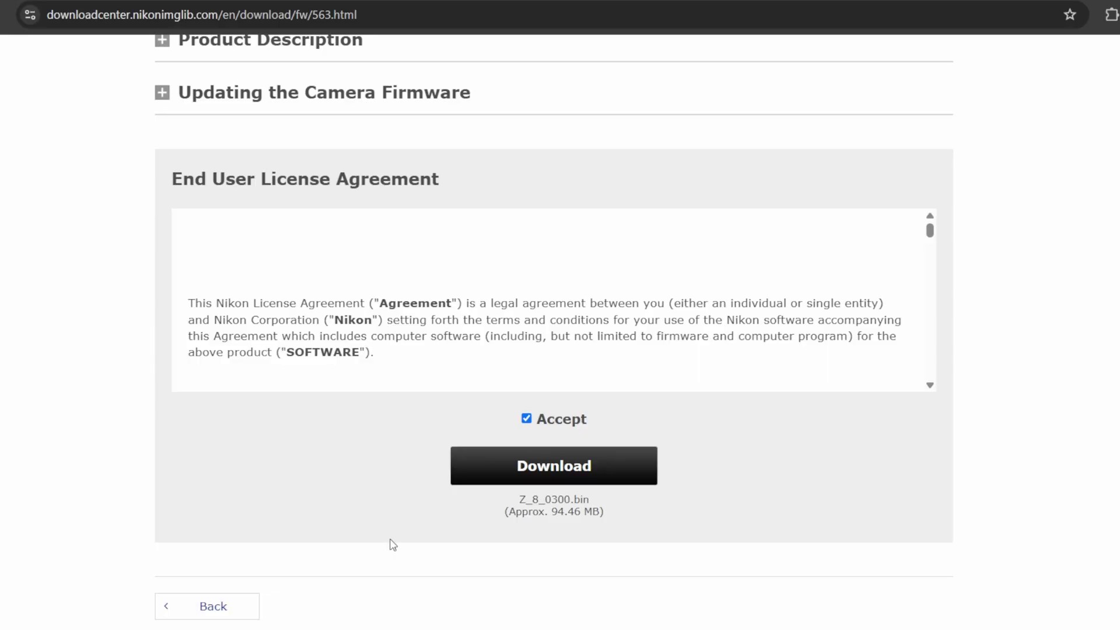
left_click(561, 466)
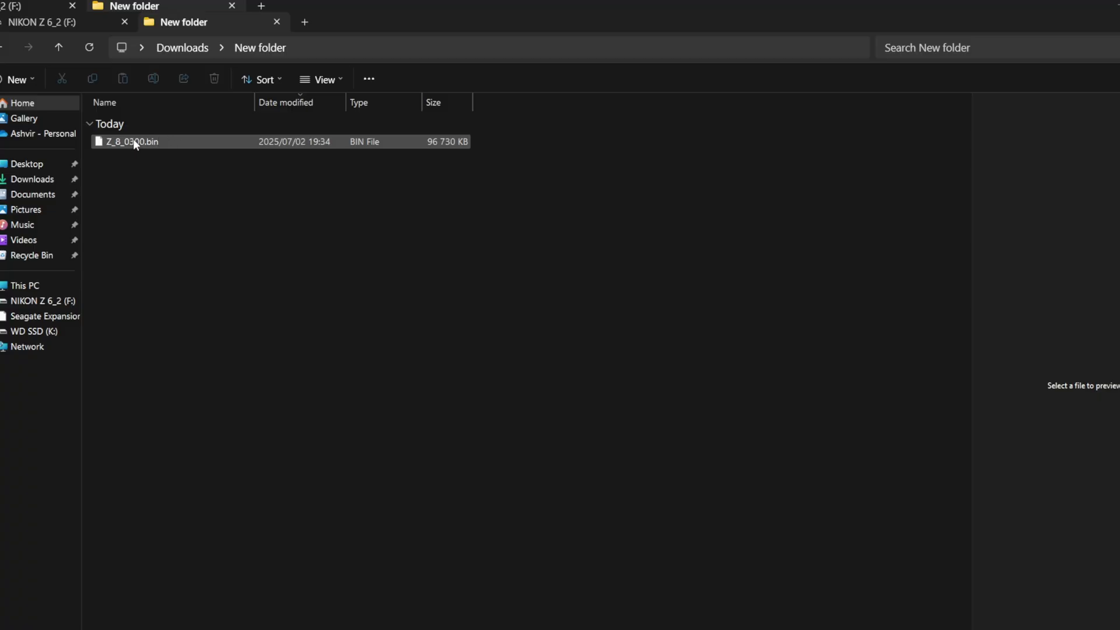
- Copy Z_8_0300.bin from Downloads\New and paste it into the root of NIKON Z 6_2 (F:)
right_click(134, 142)
left_click(188, 169)
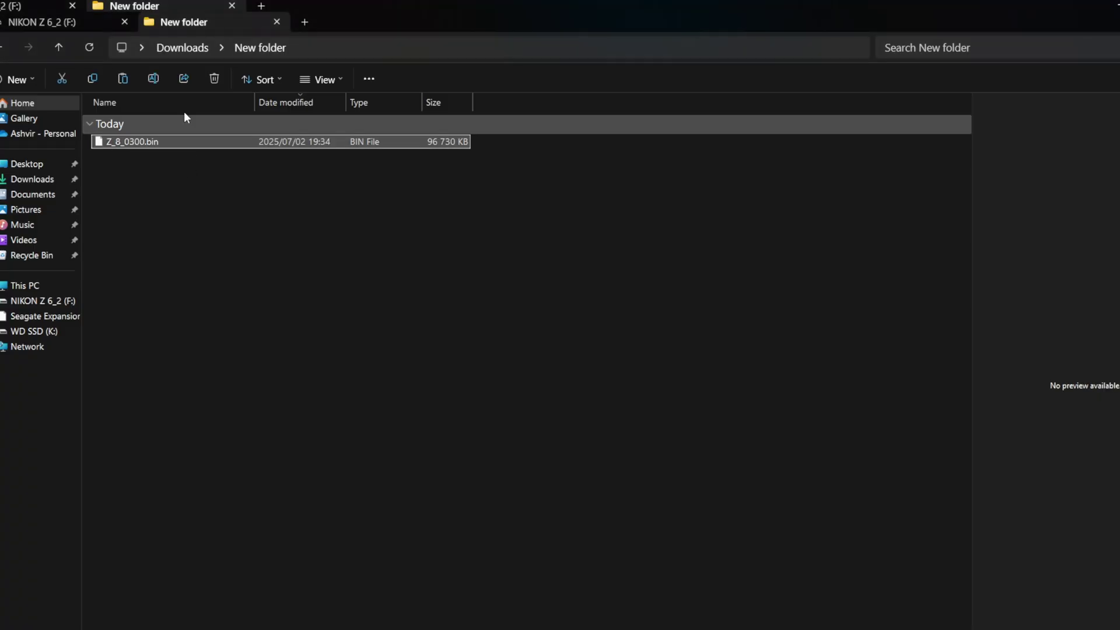
left_click(72, 22)
right_click(183, 221)
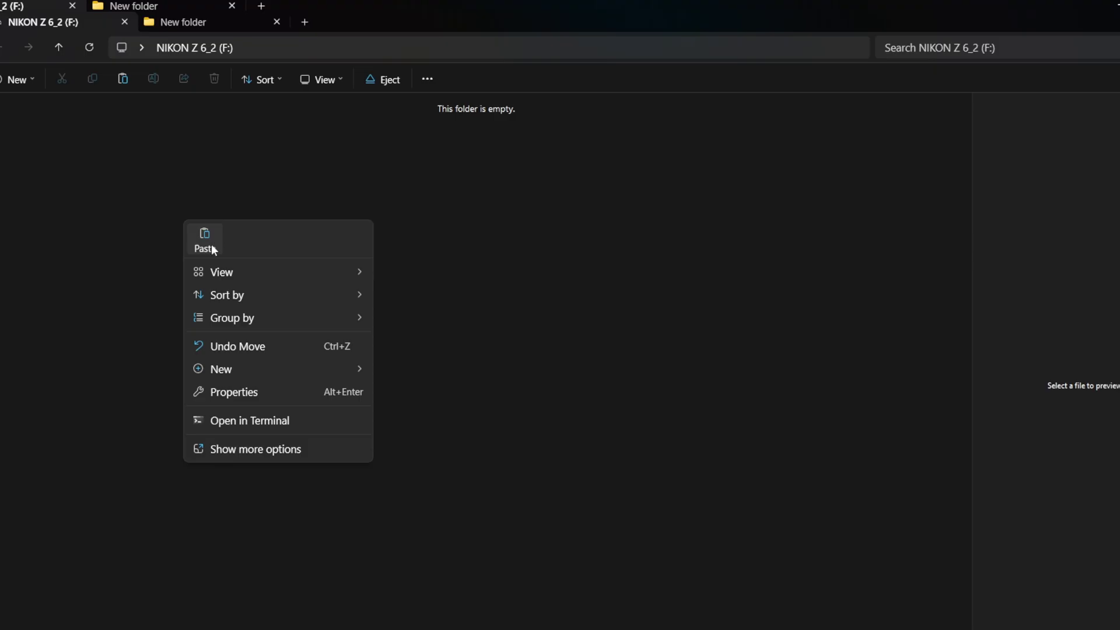
left_click(205, 242)
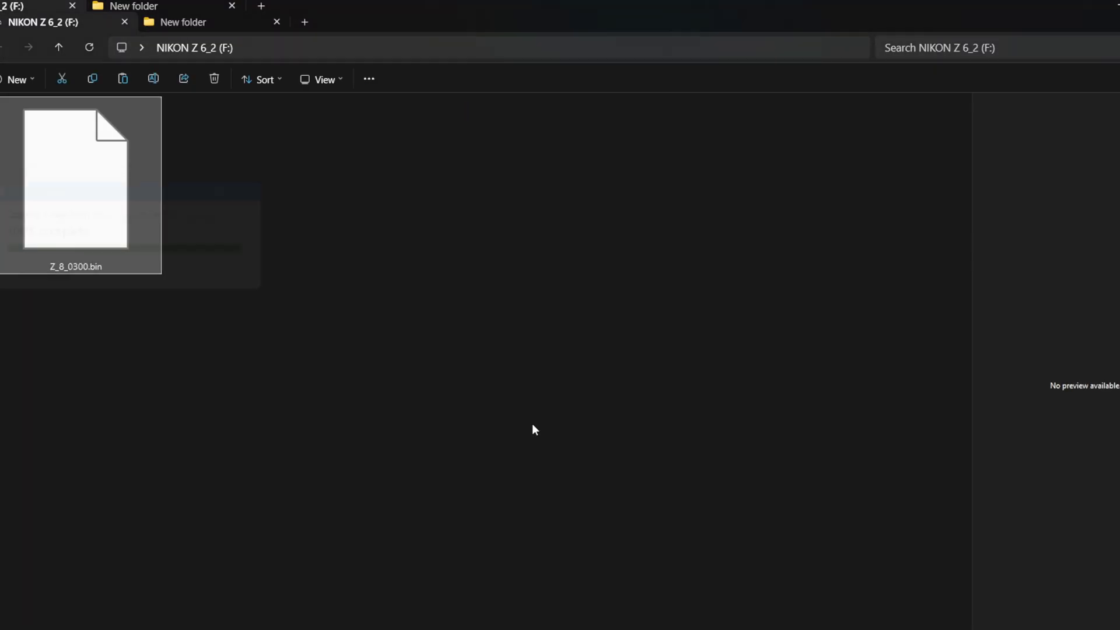